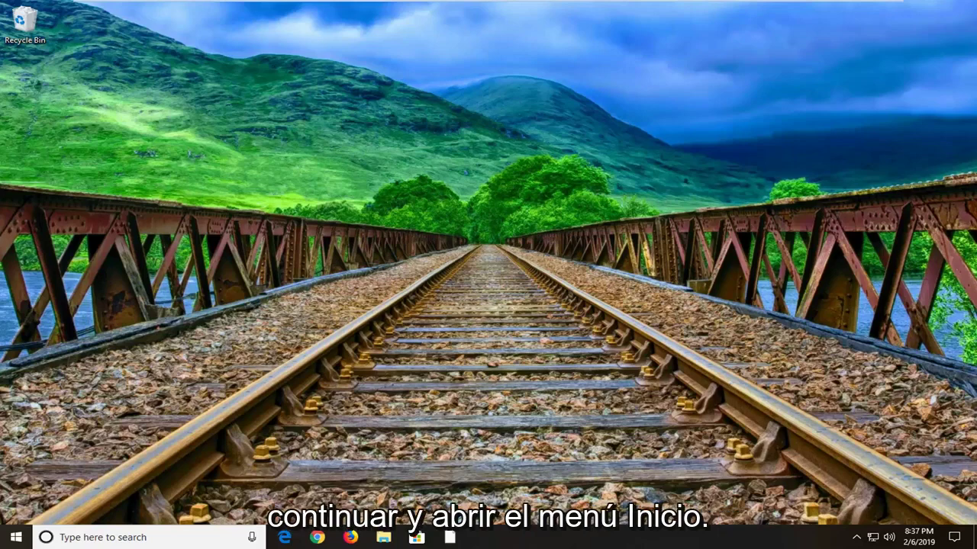
- Search for "power options", open the Power & sleep settings, and go to the additional power settings
click(17, 537)
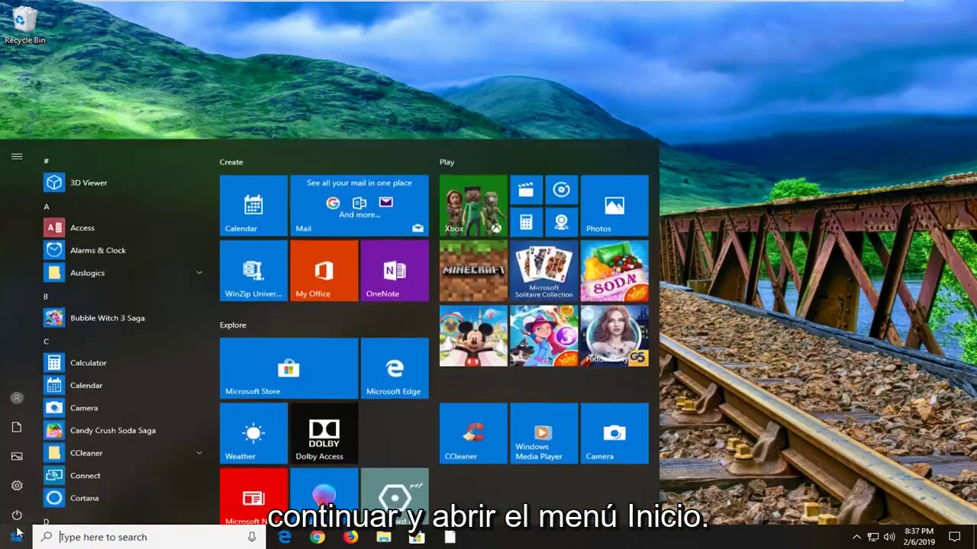
text(pow)
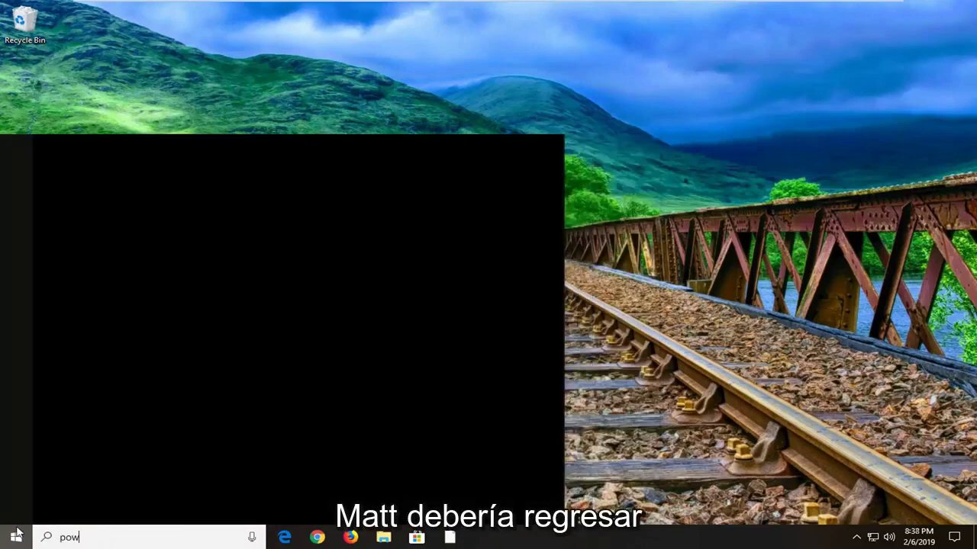
text(er options)
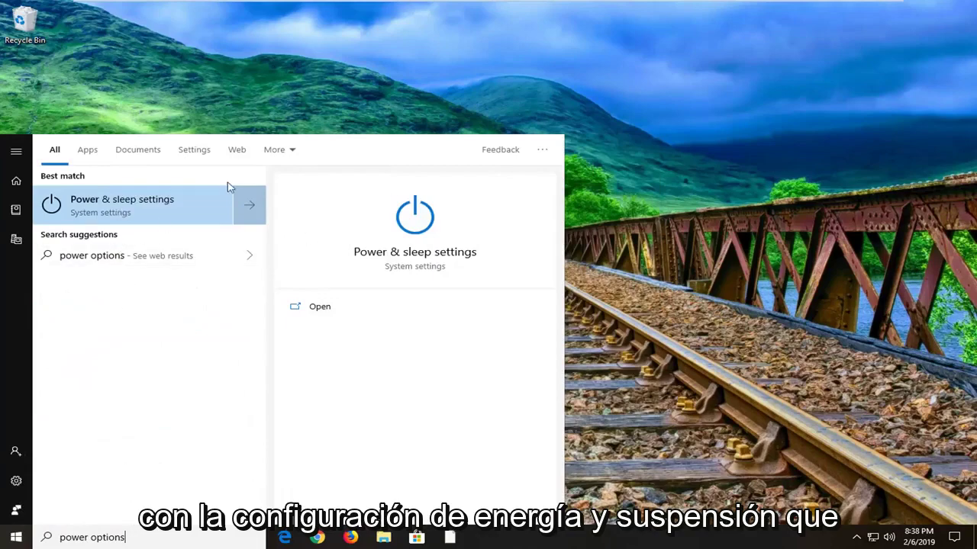
click(122, 205)
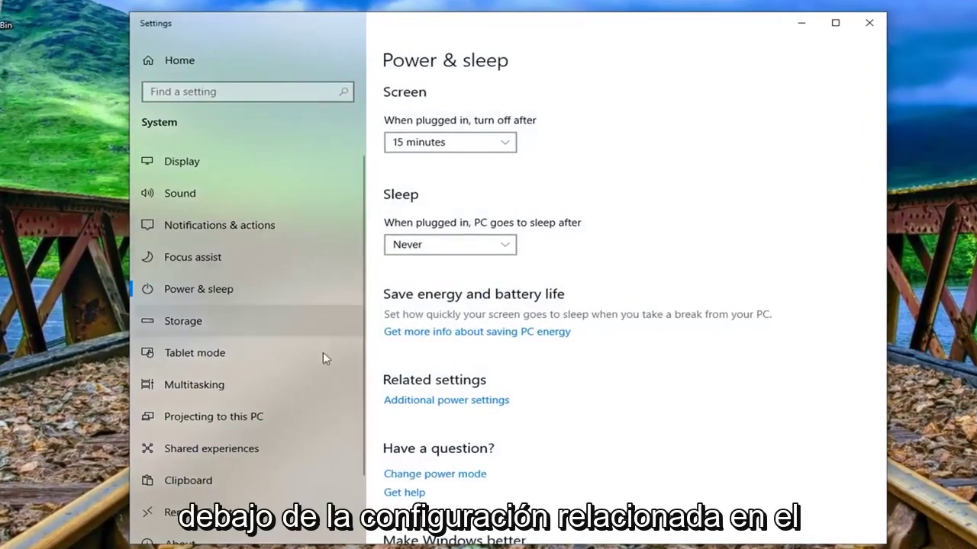
click(431, 402)
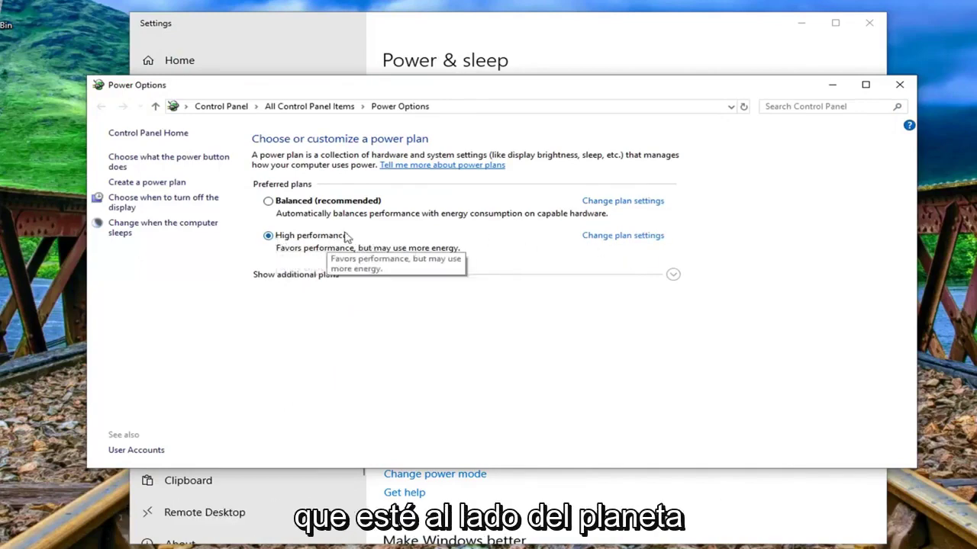
- Open the advanced power settings of the High performance plan and move the dialog away from the window's edge
click(635, 238)
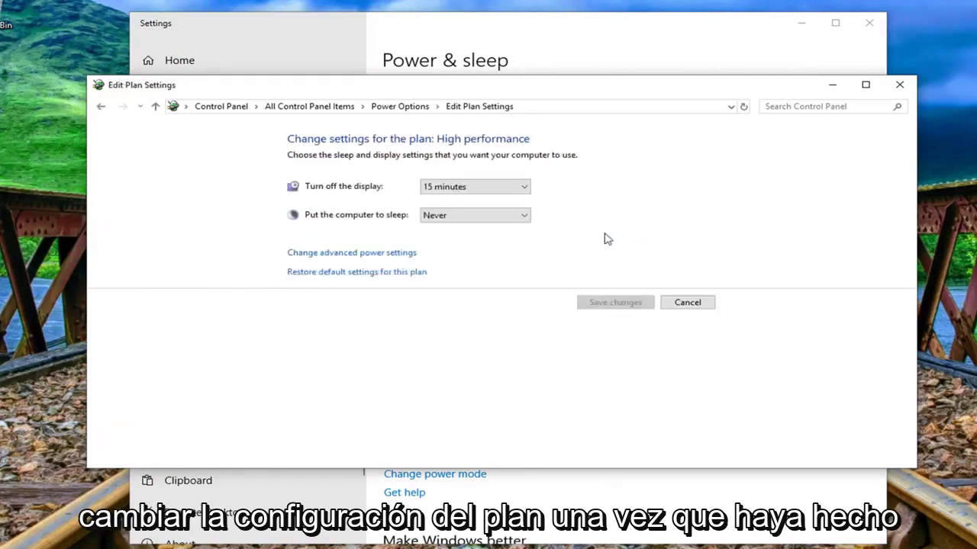
click(355, 254)
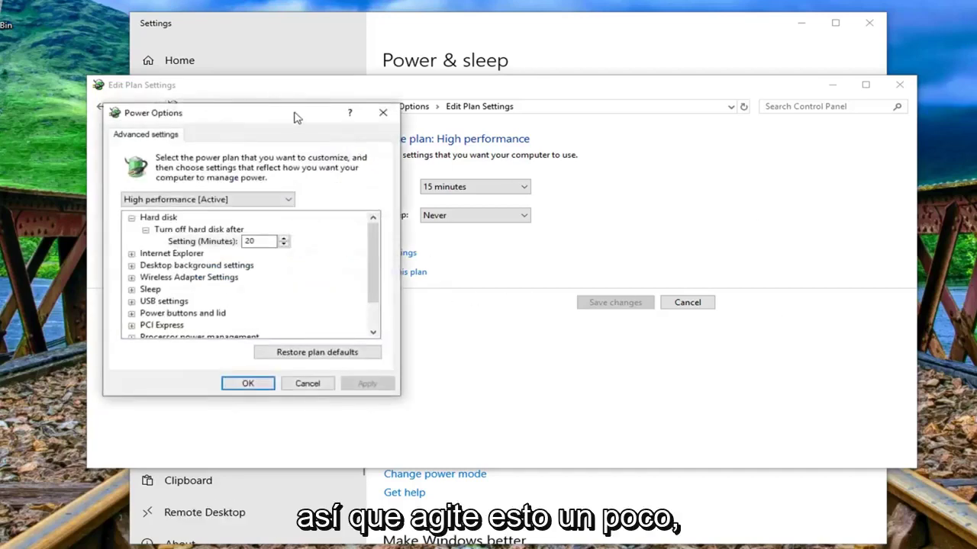
drag(293, 113, 538, 120)
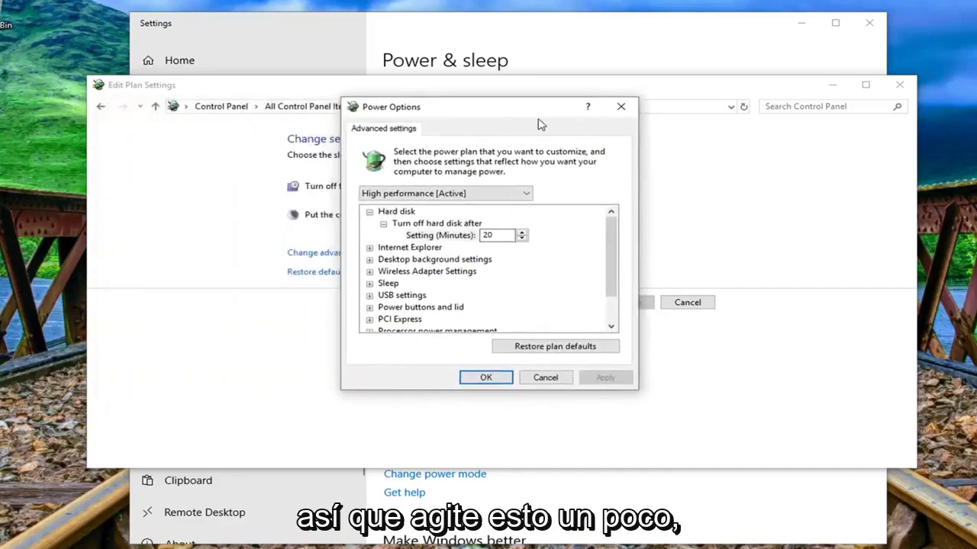
- Set the USB selective suspend setting to Disabled under USB settings and apply the change
click(378, 296)
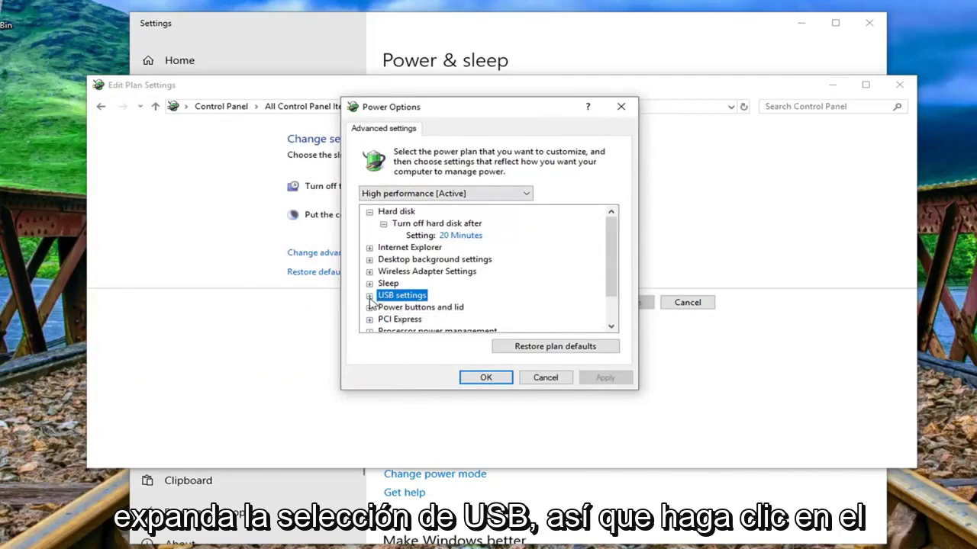
click(369, 295)
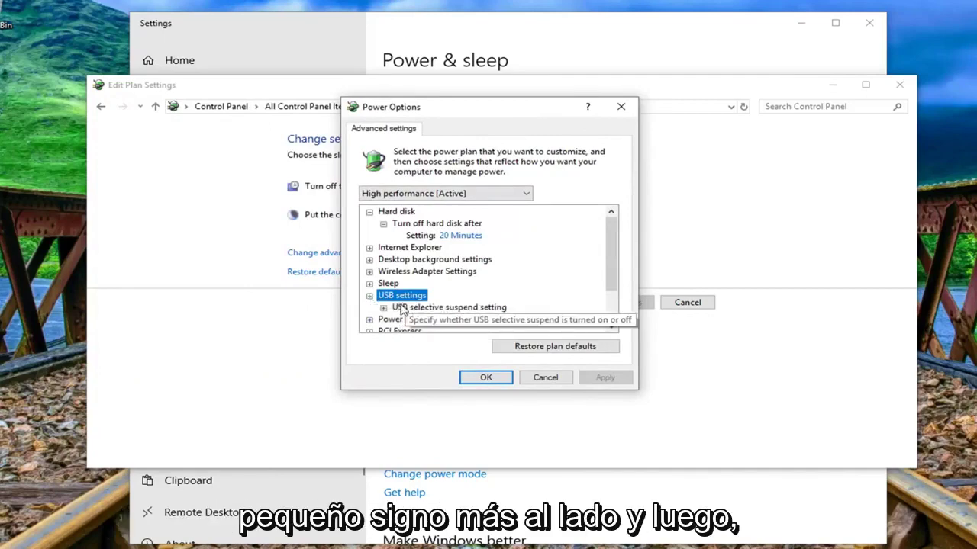
click(402, 308)
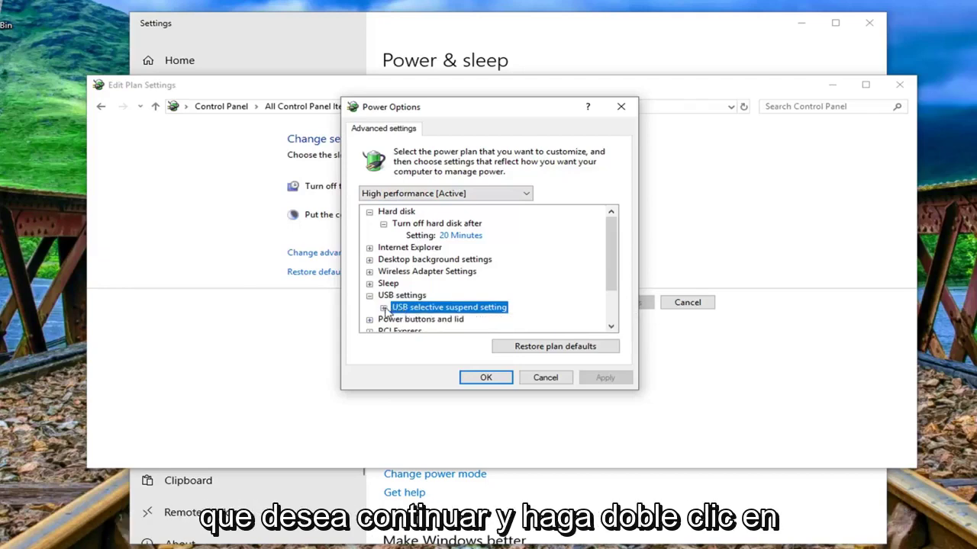
double_click(464, 309)
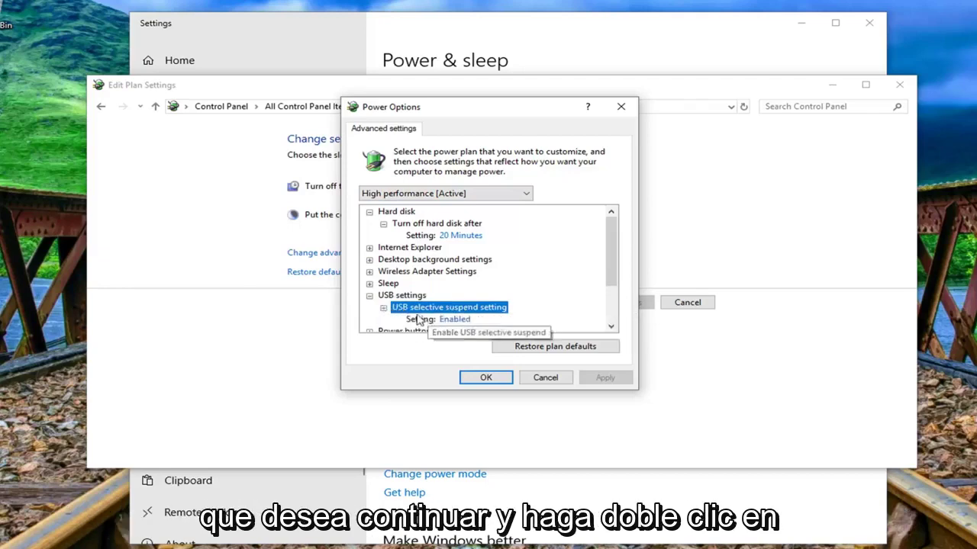
scroll(458, 305, down, 1)
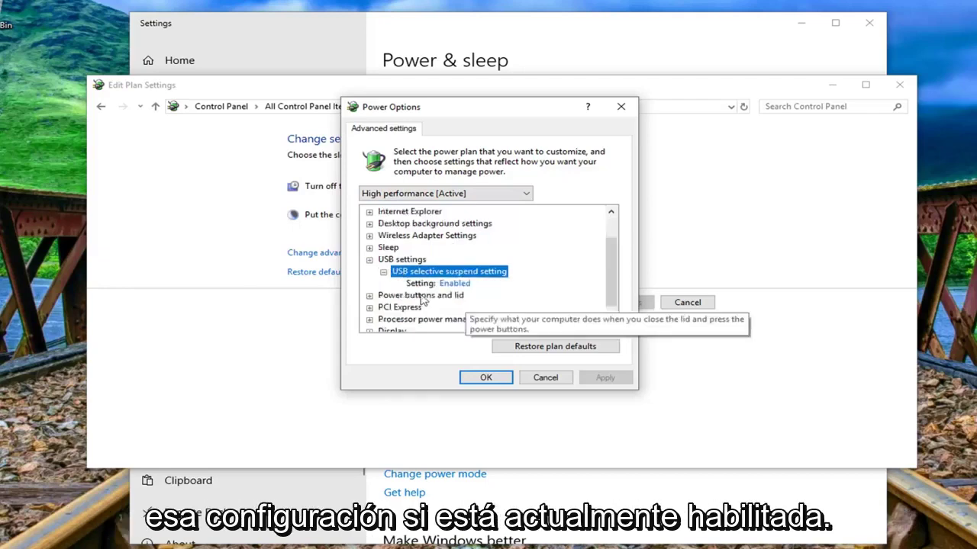
click(456, 284)
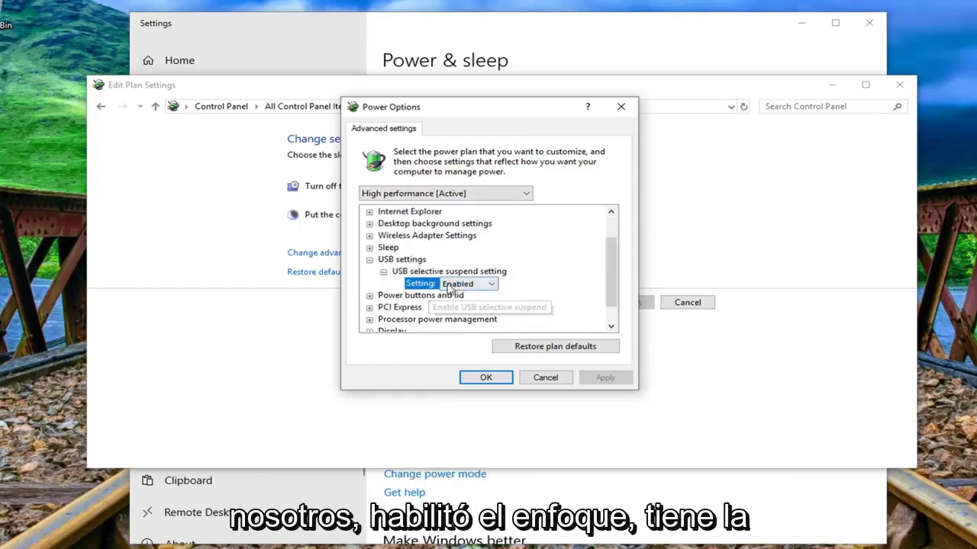
click(491, 284)
click(457, 303)
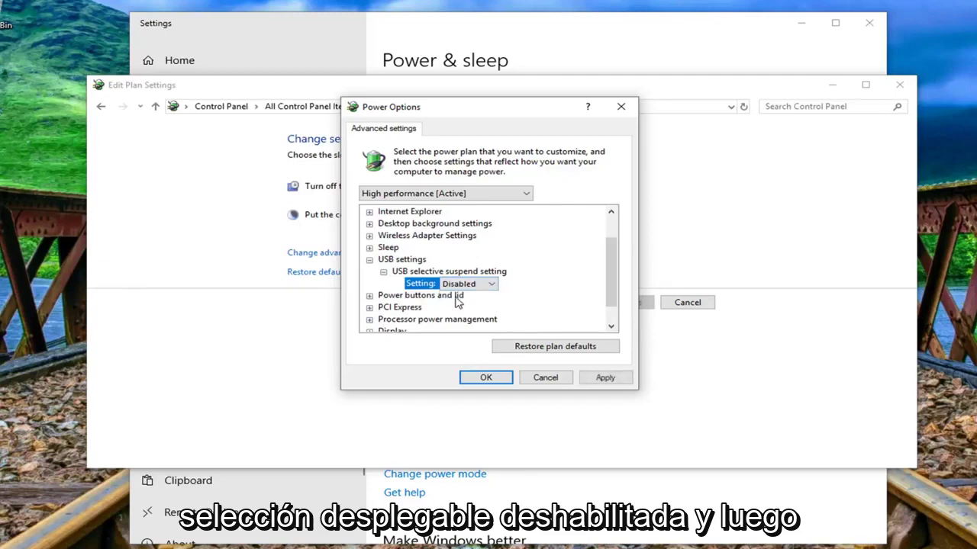
click(603, 377)
click(484, 377)
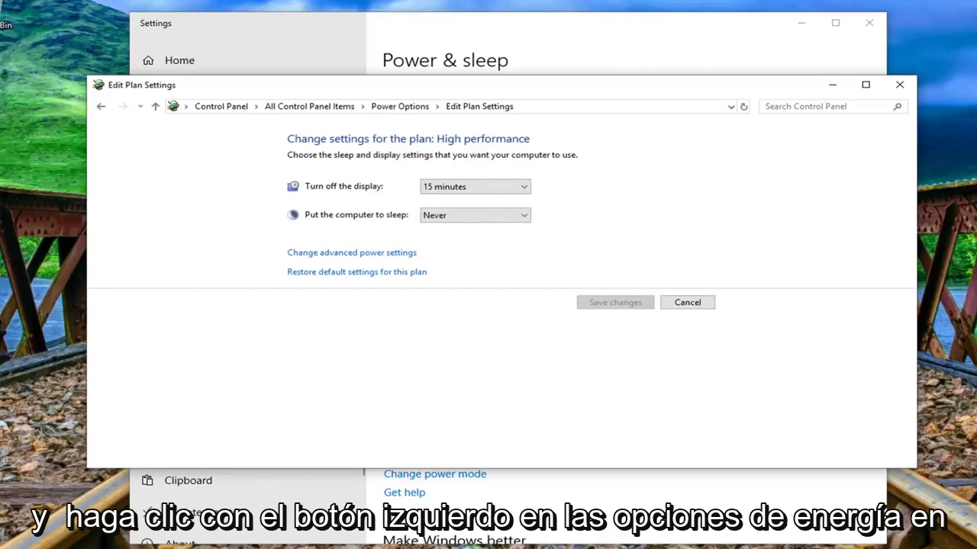
- View what the power button does and the shutdown settings in Power Options, and close both open windows
click(411, 109)
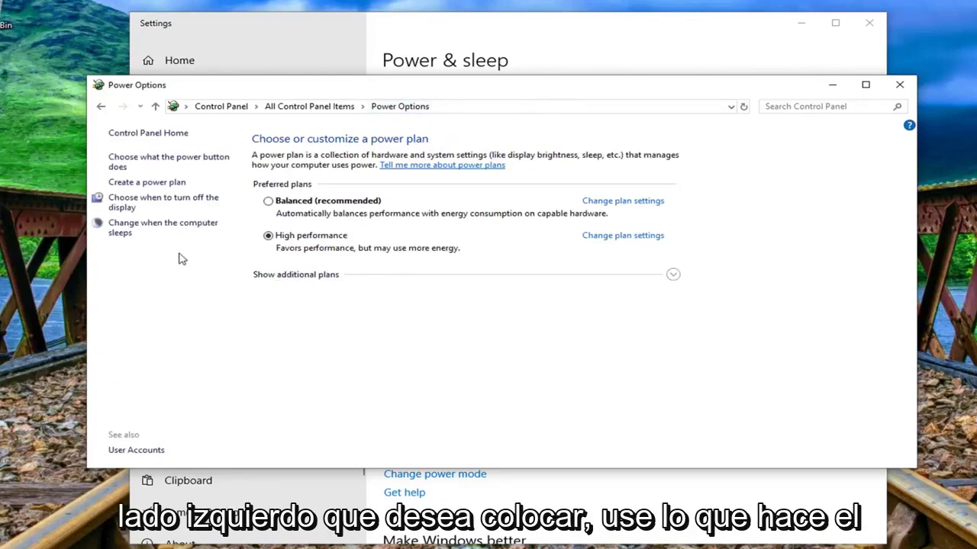
click(150, 158)
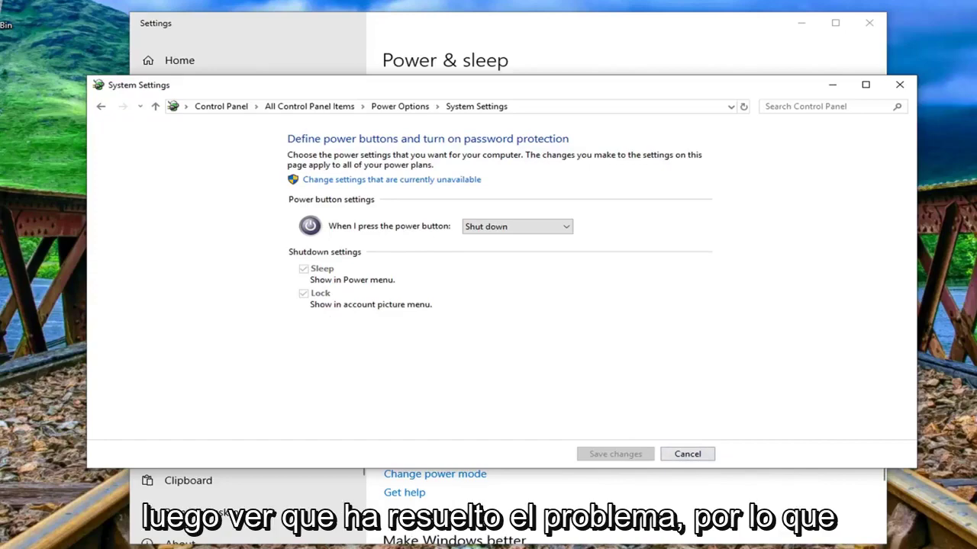
click(899, 85)
click(870, 23)
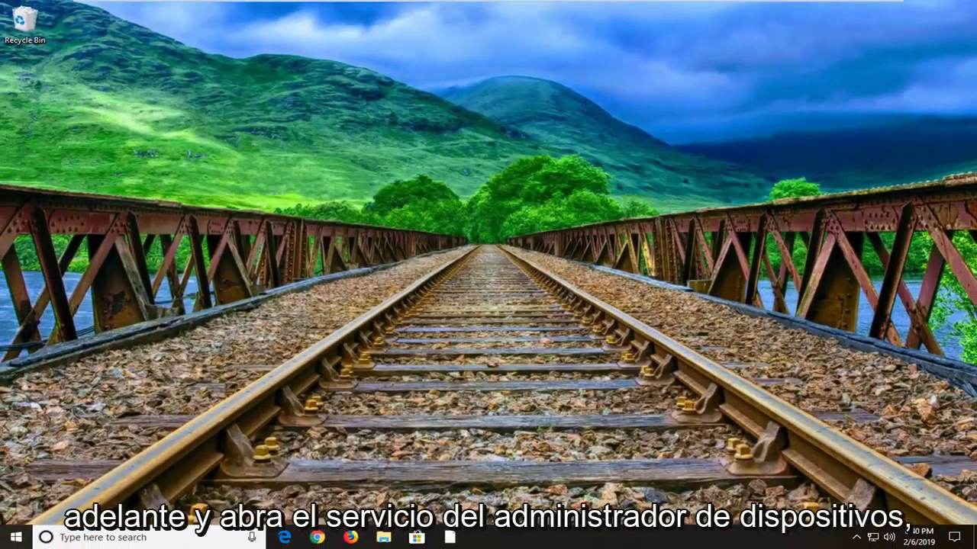
- Search for "device manager", open Device Manager, and move its window toward the middle of the desktop
click(21, 542)
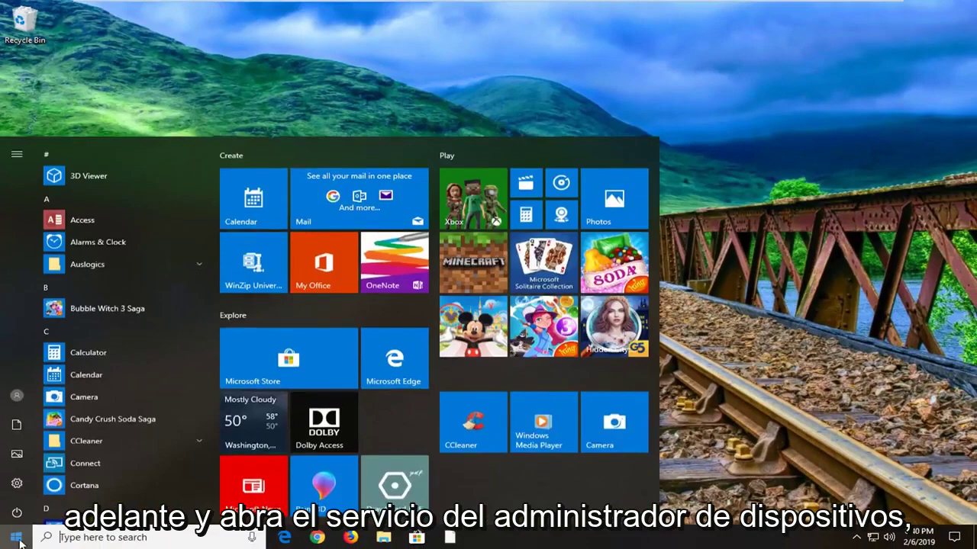
text(d)
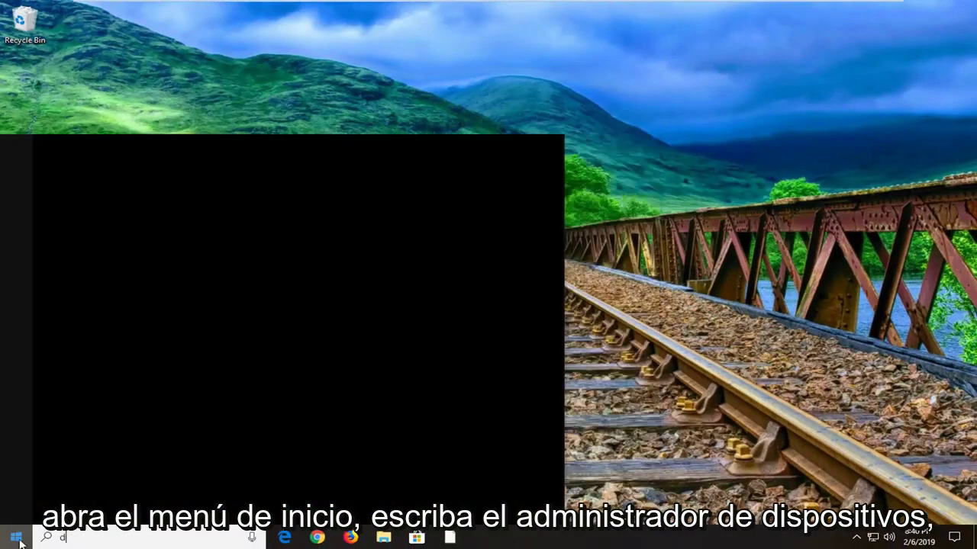
text(evice manager)
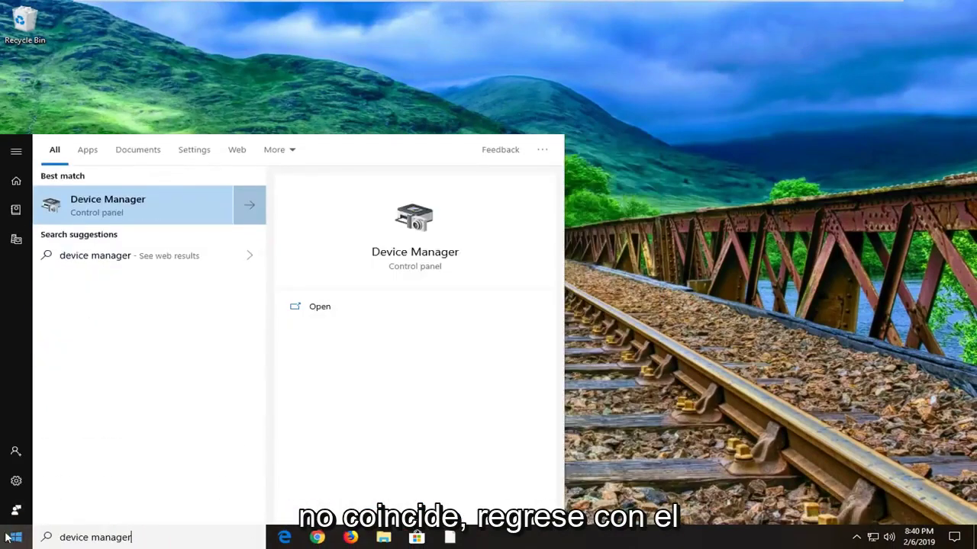
click(116, 219)
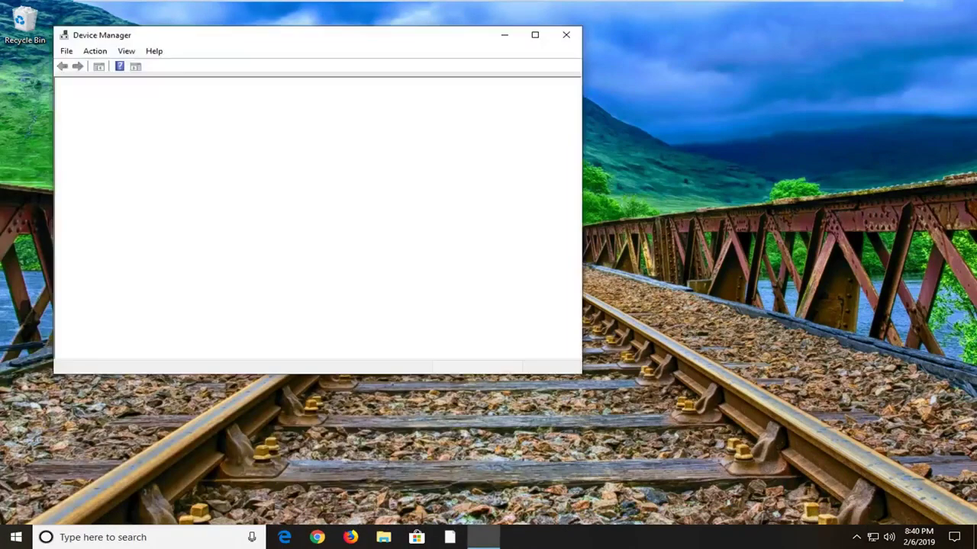
mouse_move(342, 27)
mouse_down()
mouse_move(342, 56)
mouse_move(342, 37)
mouse_up()
drag(423, 46, 608, 80)
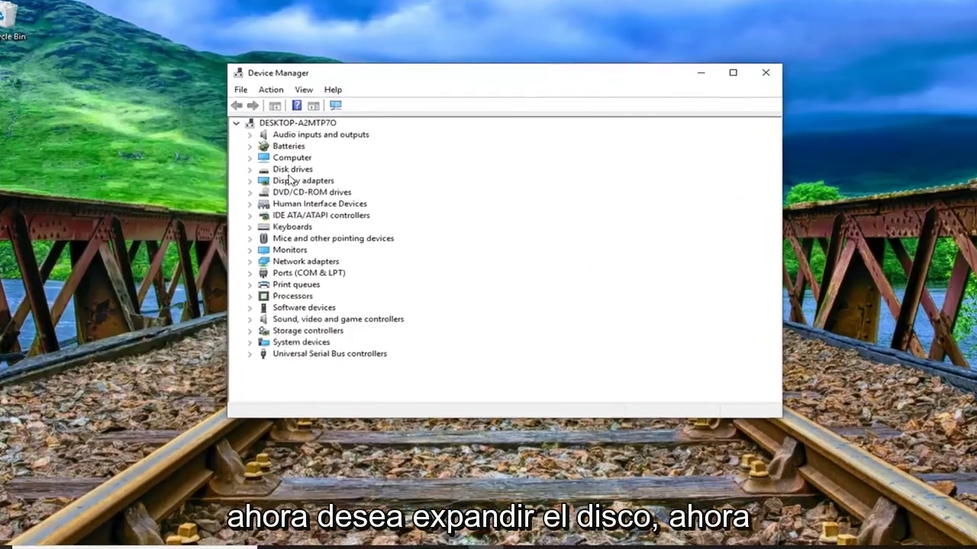
- Uninstall the VMware Virtual S SCSI Disk Device under Disk drives and decline the immediate restart
click(299, 167)
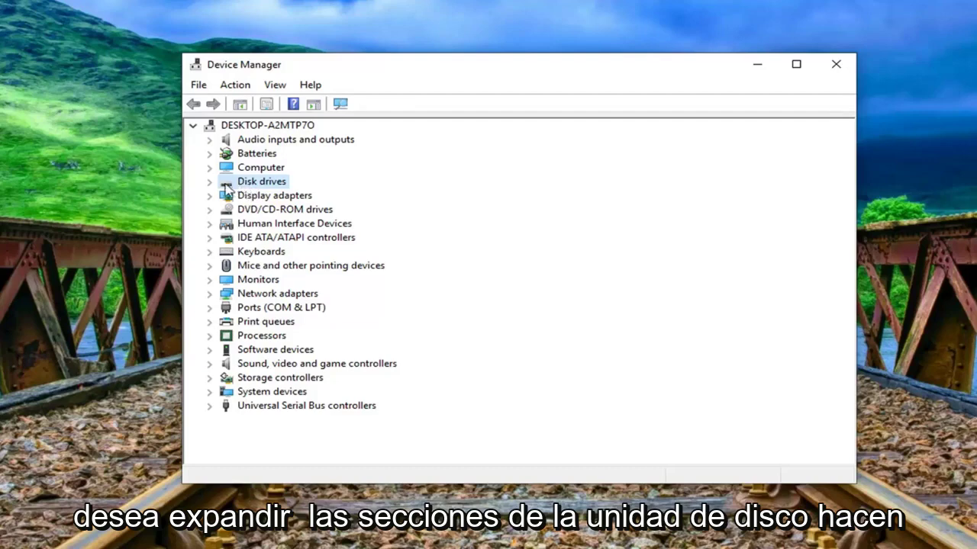
click(209, 184)
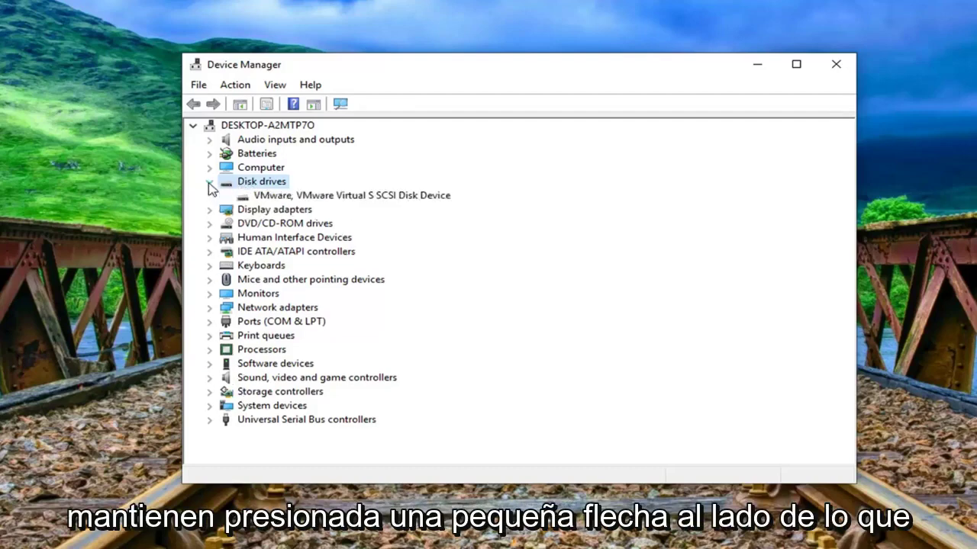
click(272, 196)
right_click(273, 198)
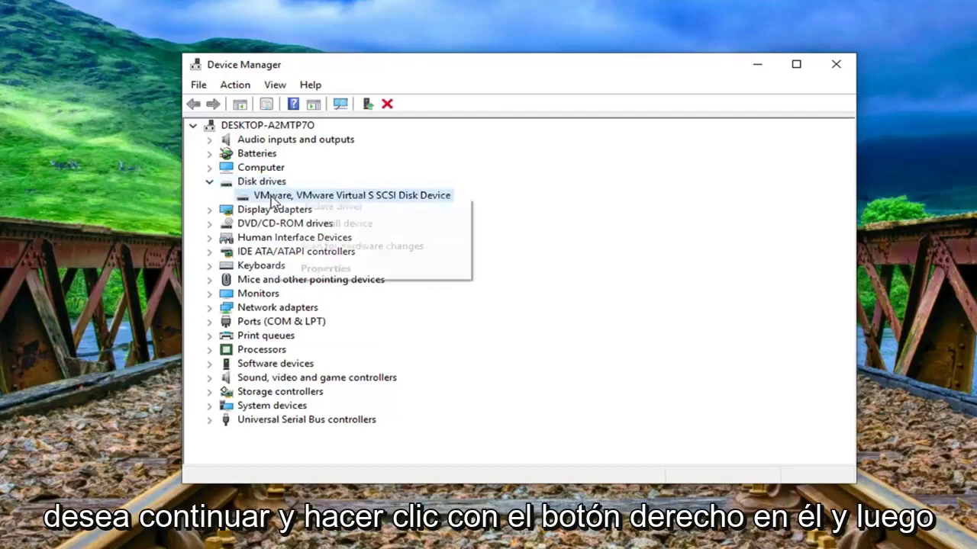
click(312, 224)
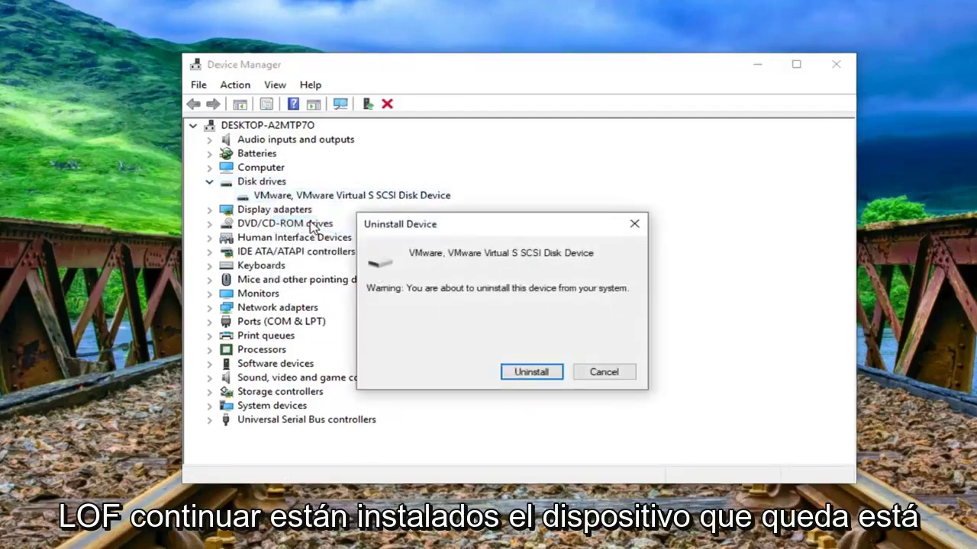
click(529, 372)
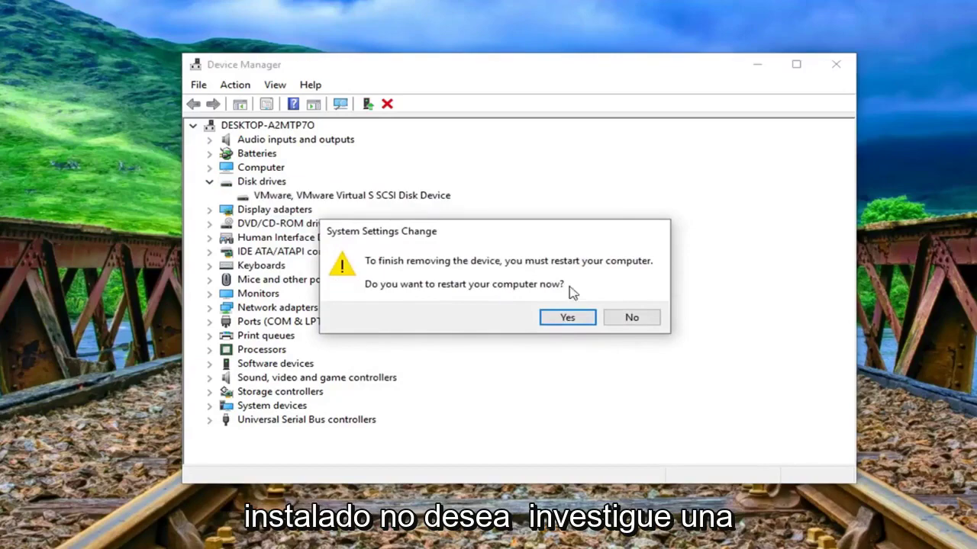
click(632, 318)
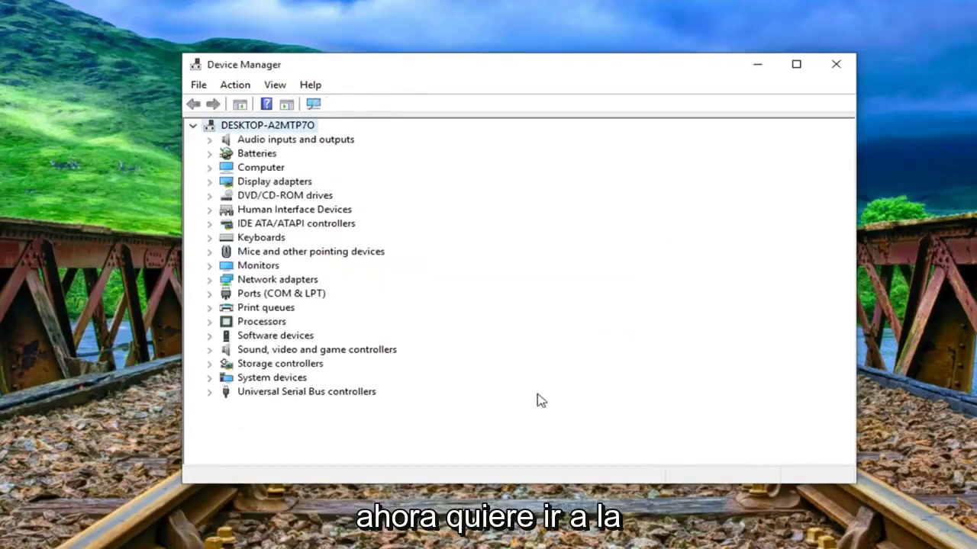
- Expand Universal Serial Bus controllers and check for unknown USB devices, viewing the available actions for the USB 3.0 host controller
click(229, 394)
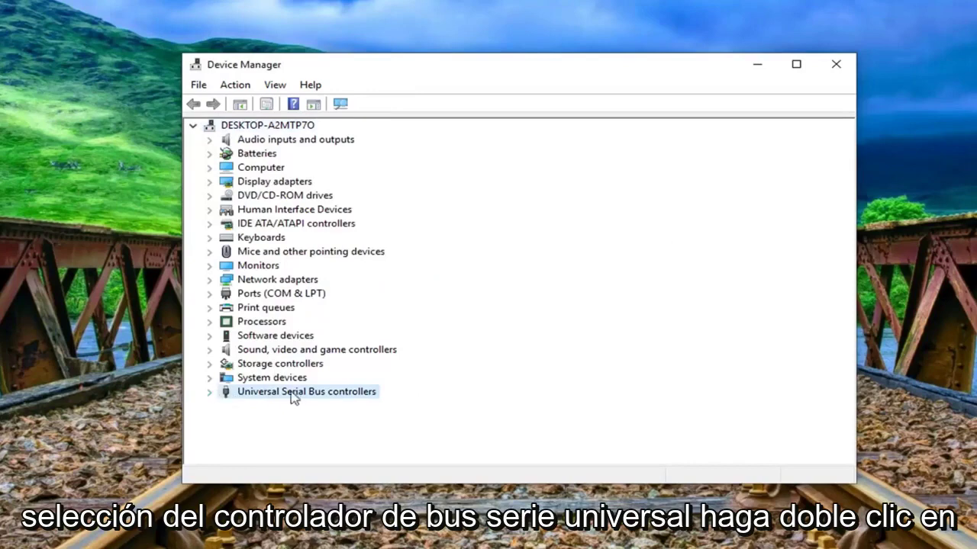
double_click(244, 396)
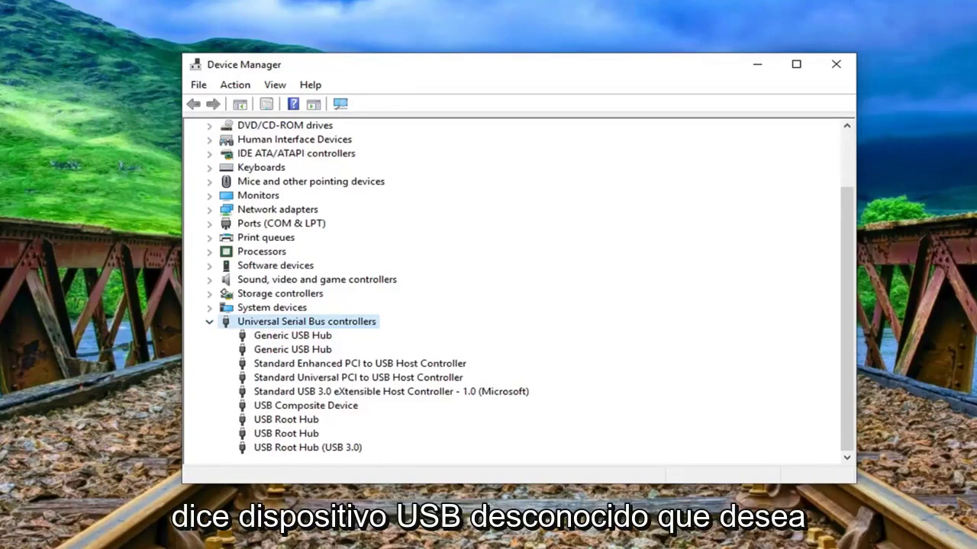
right_click(302, 390)
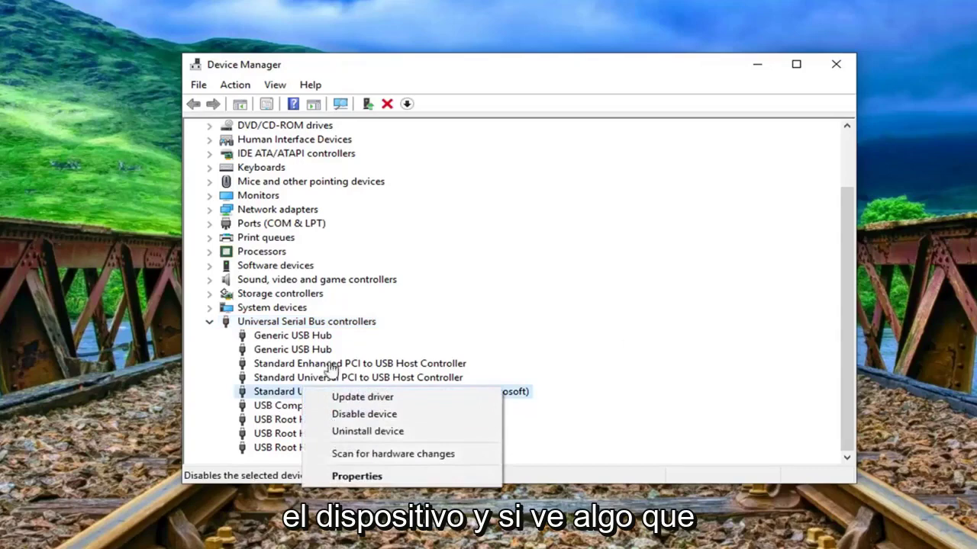
click(258, 393)
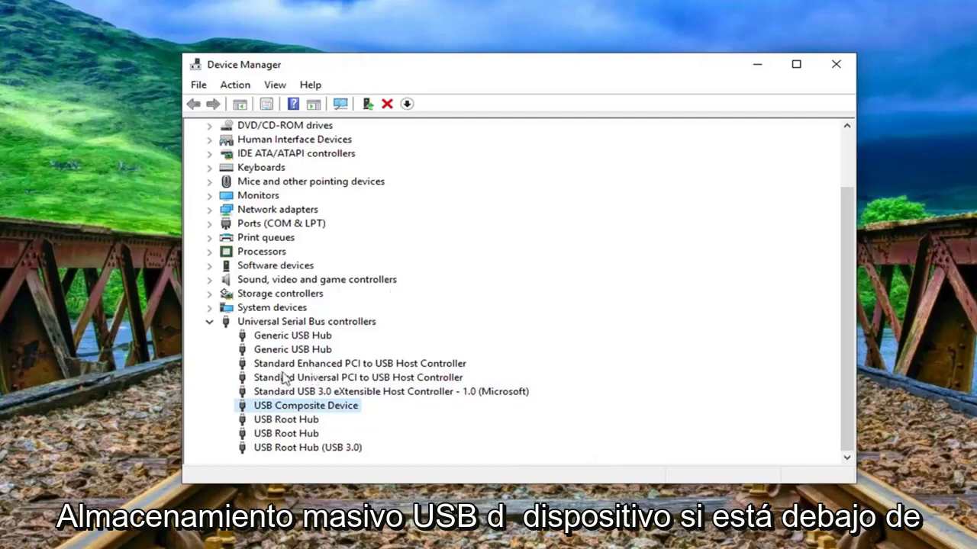
click(285, 324)
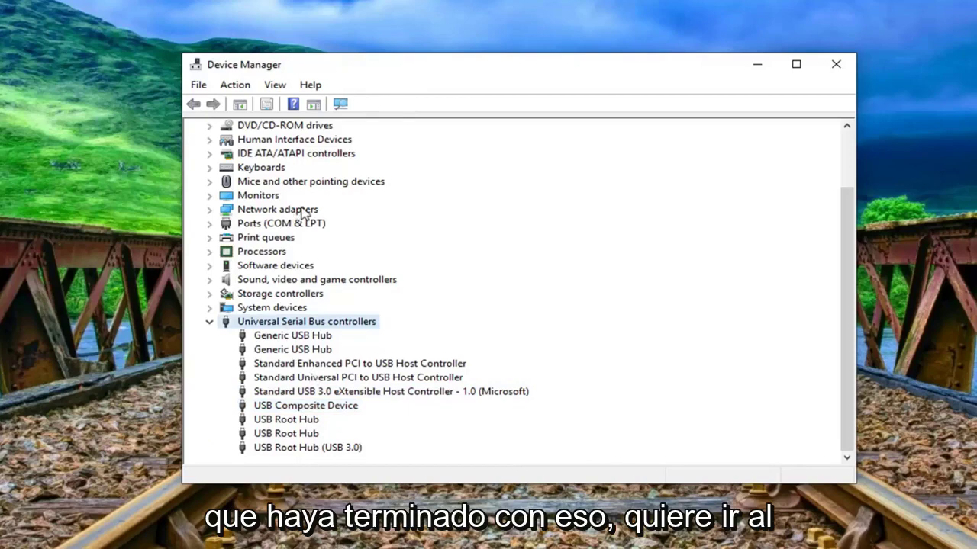
- Scan the computer for hardware changes in Device Manager
click(242, 87)
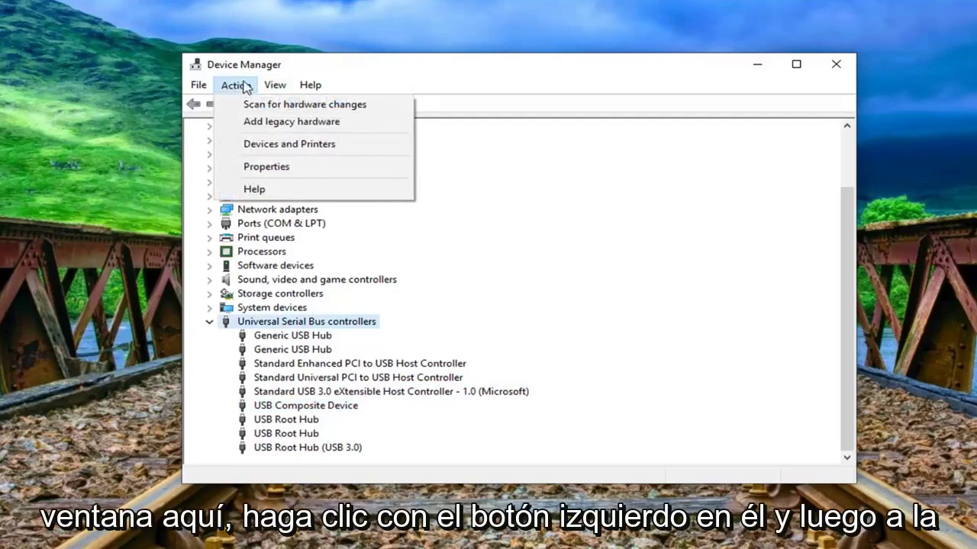
click(338, 111)
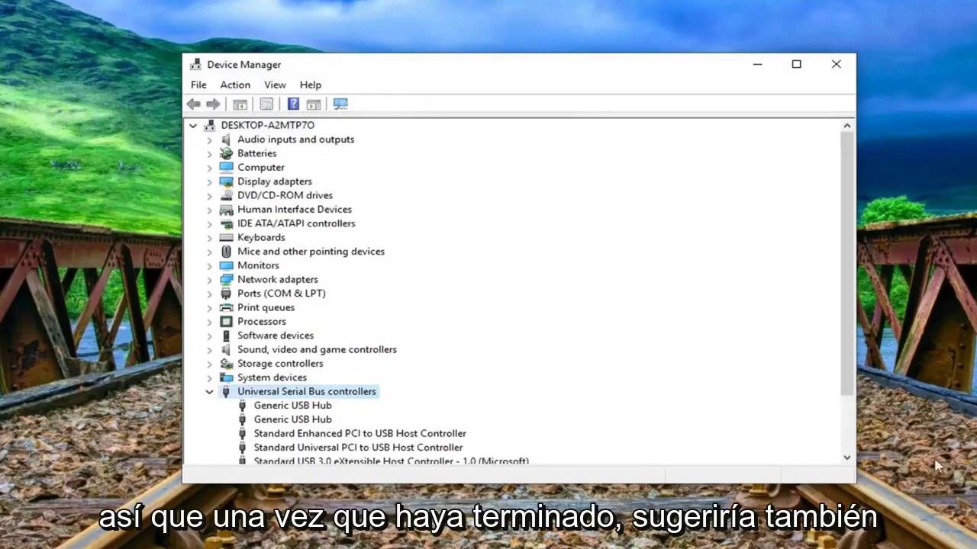
- Search automatically for updated driver software for the first Generic USB Hub, and close the update wizard and Device Manager
click(269, 433)
scroll(267, 434, down, 1)
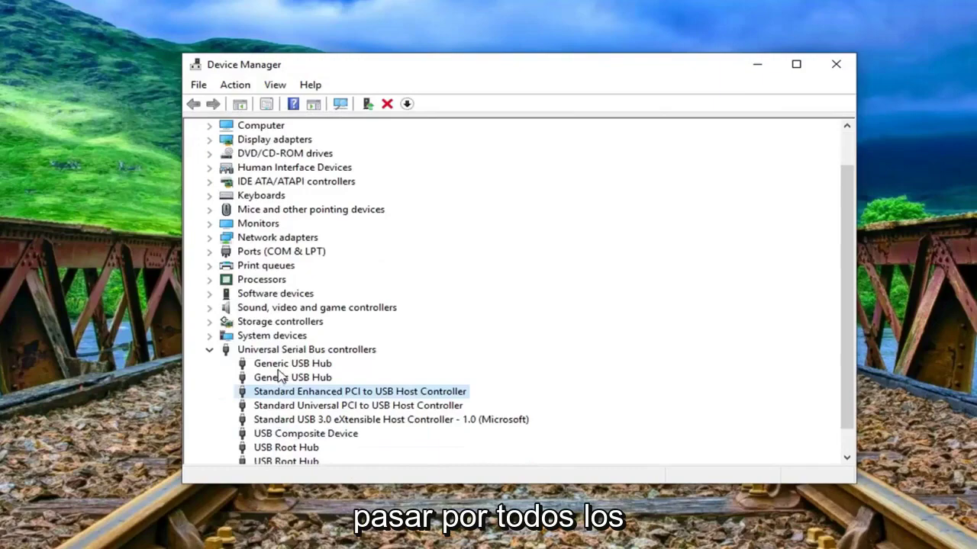
scroll(264, 375, down, 1)
right_click(292, 339)
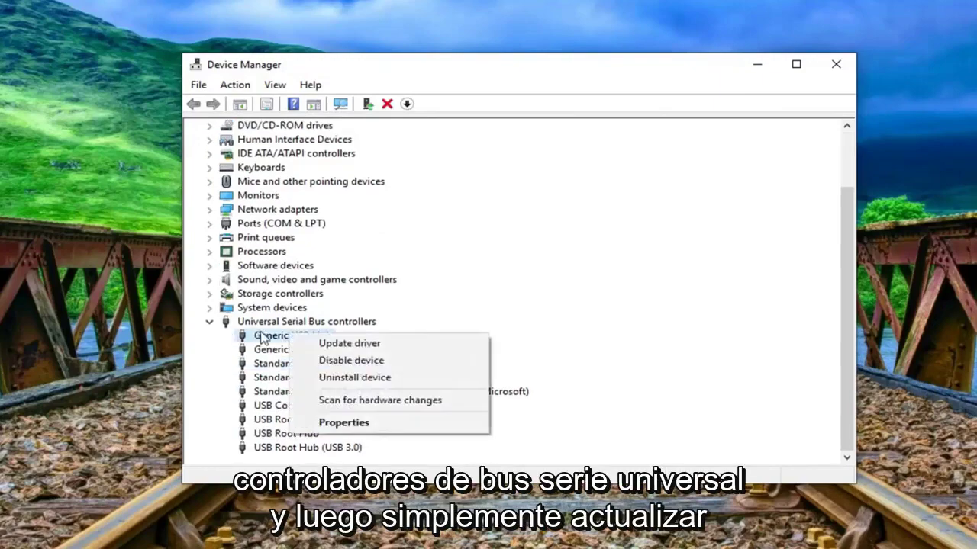
click(326, 343)
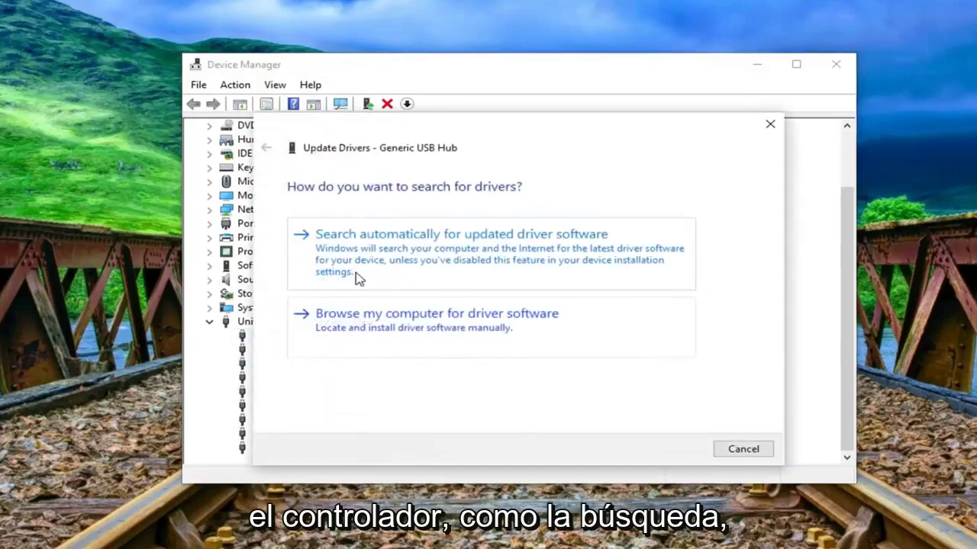
click(355, 277)
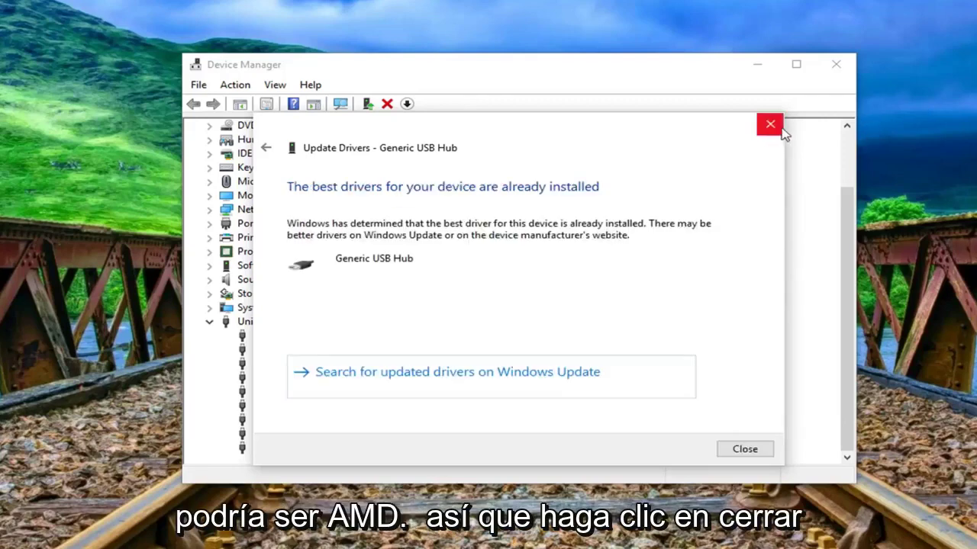
click(753, 455)
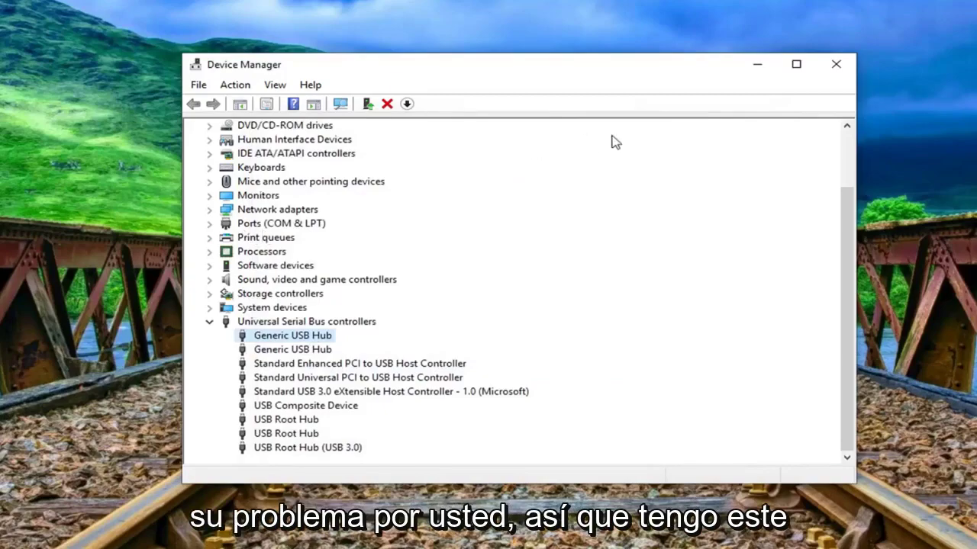
click(836, 64)
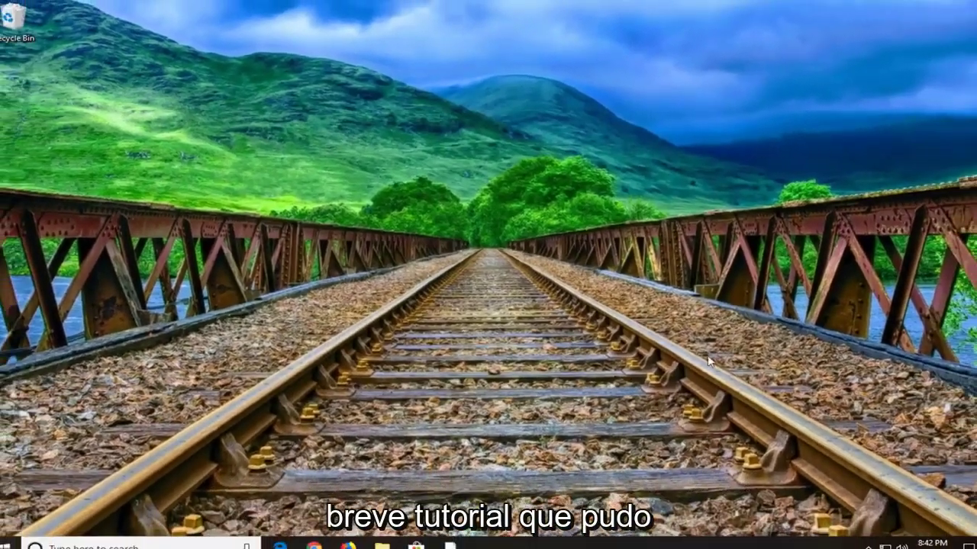